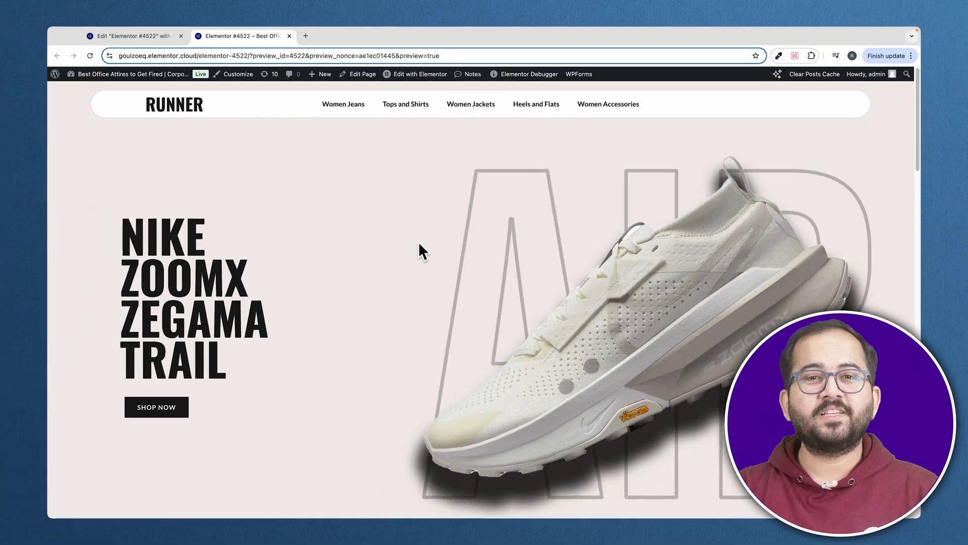
- Scroll the preview down to the About cards and close the live preview tab
scroll(401, 235, down, 5)
scroll(420, 243, down, 5)
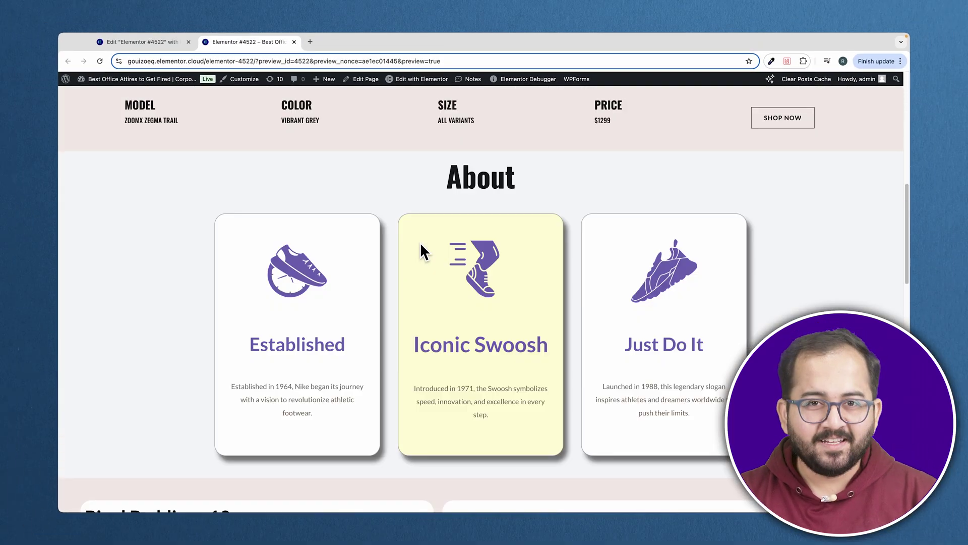
key(super+w)
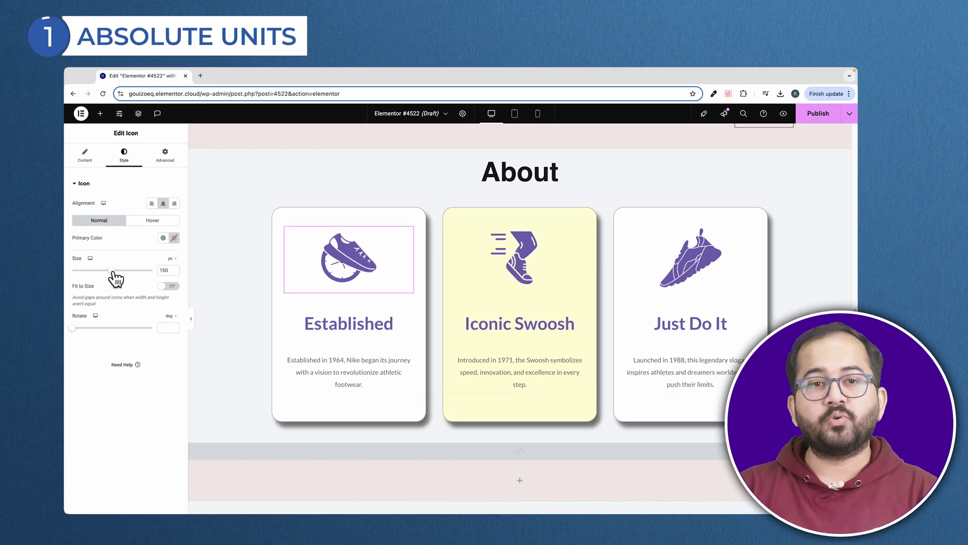
- Enlarge the Established shoe icon to 300 px, then measure it in desktop and mobile layouts
drag(114, 272, 154, 272)
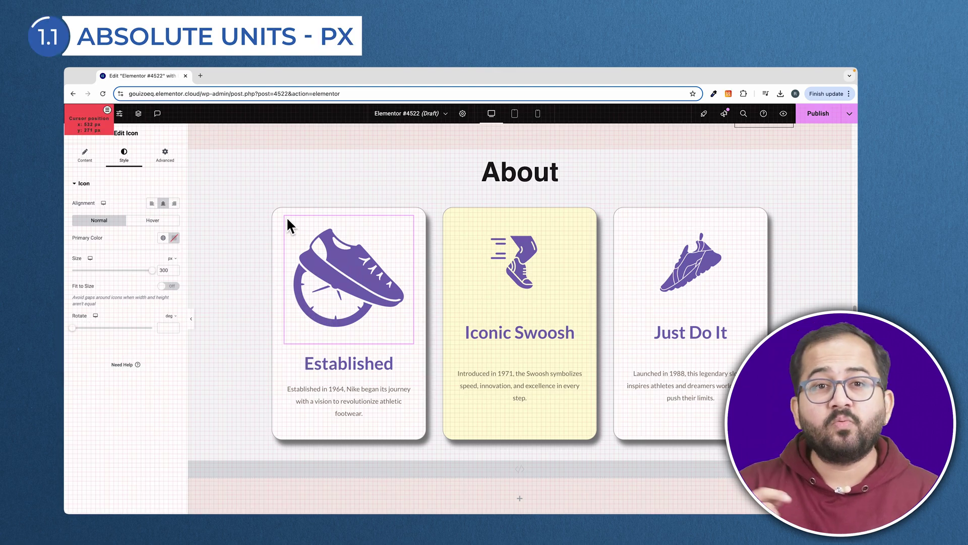
drag(287, 216, 419, 350)
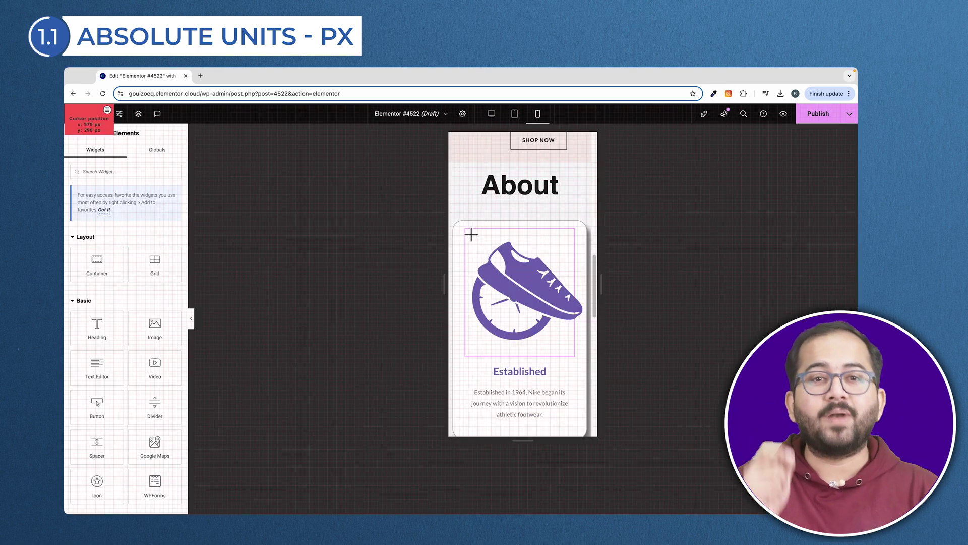
drag(472, 233, 600, 363)
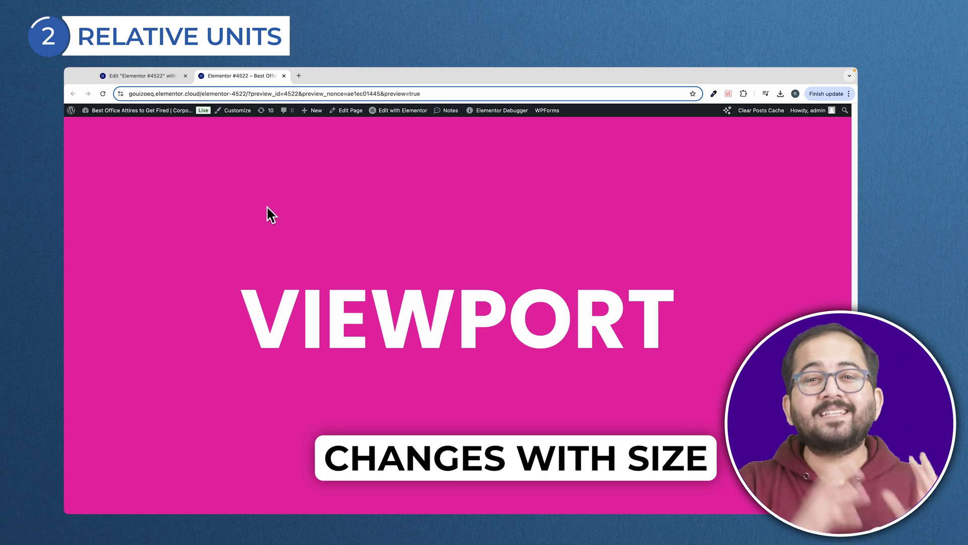
- Exit full screen and shrink the browser window to watch the VIEWPORT page reflow, then open the minimum height units
mouse_move(120, 72)
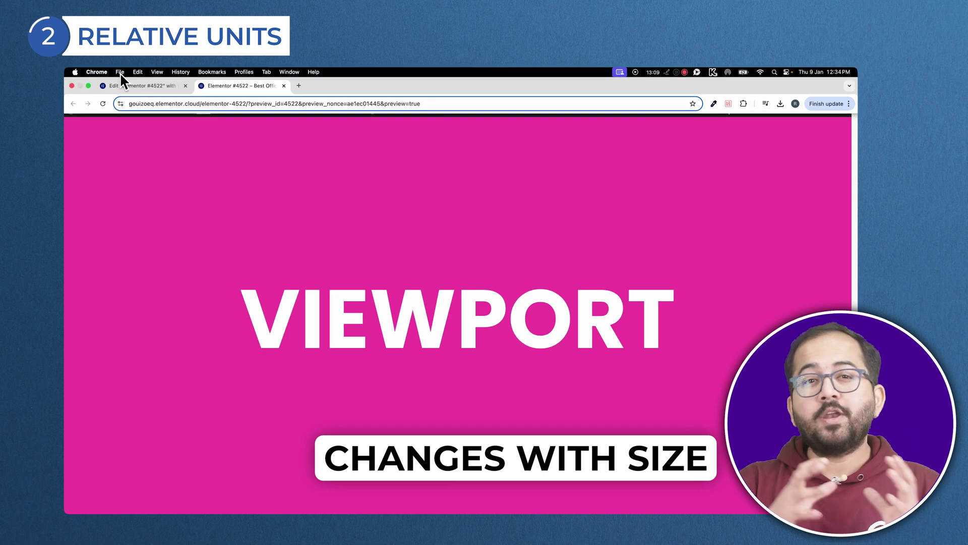
click(88, 86)
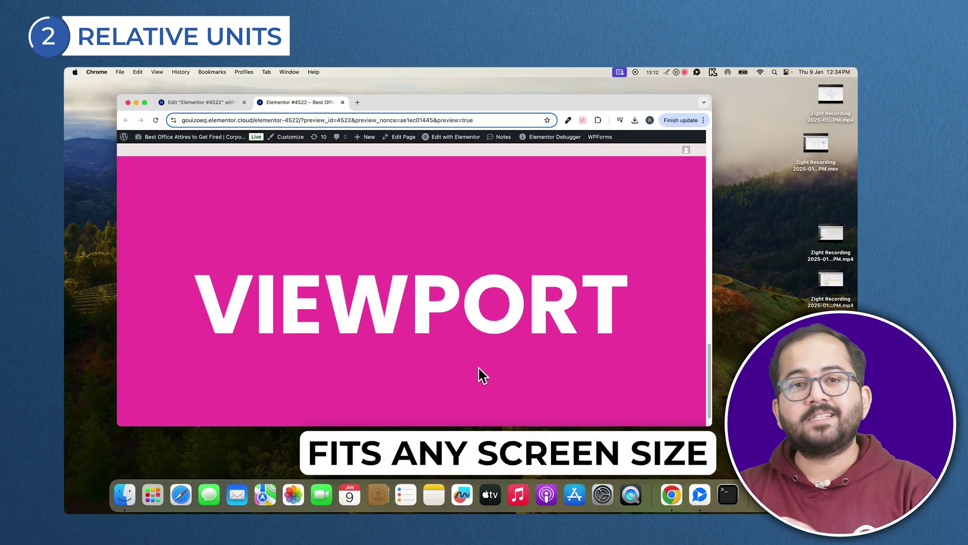
drag(710, 425, 583, 335)
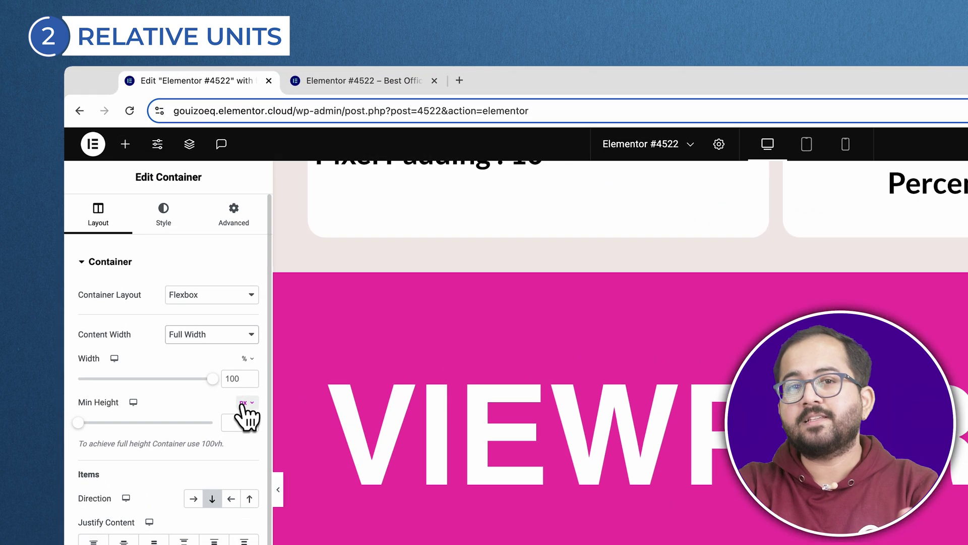
click(244, 404)
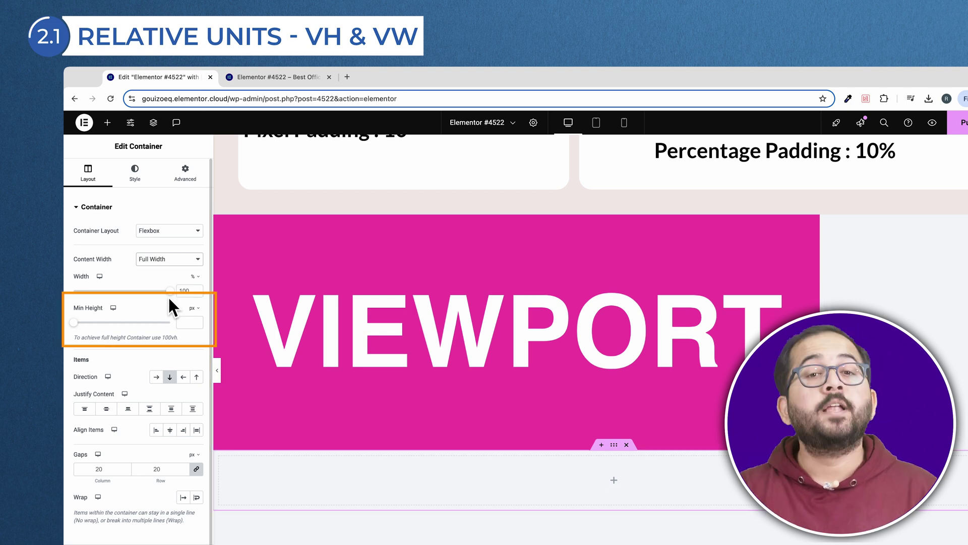
- Switch the VIEWPORT container's minimum height to vh, set it to 100, and select the VIEWPORT heading
click(194, 309)
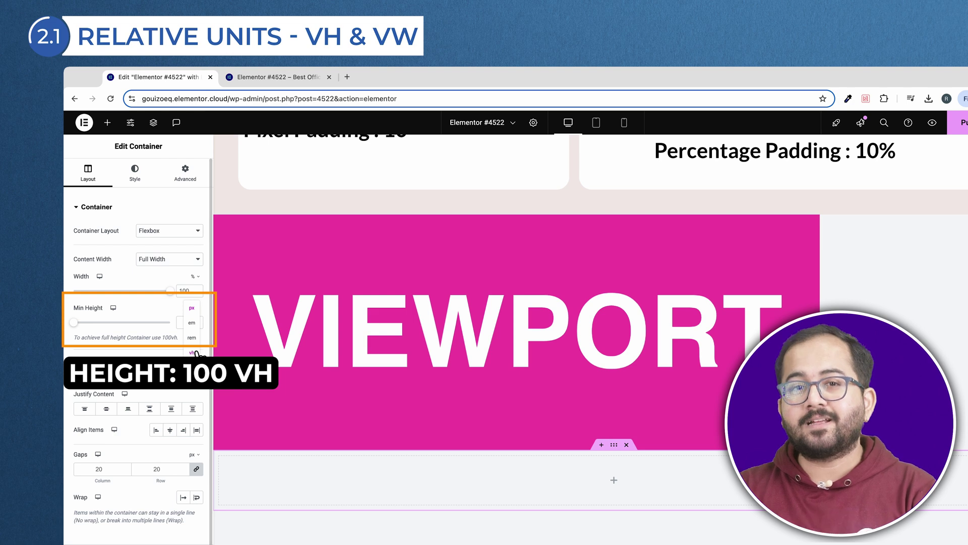
click(192, 352)
drag(76, 323, 197, 328)
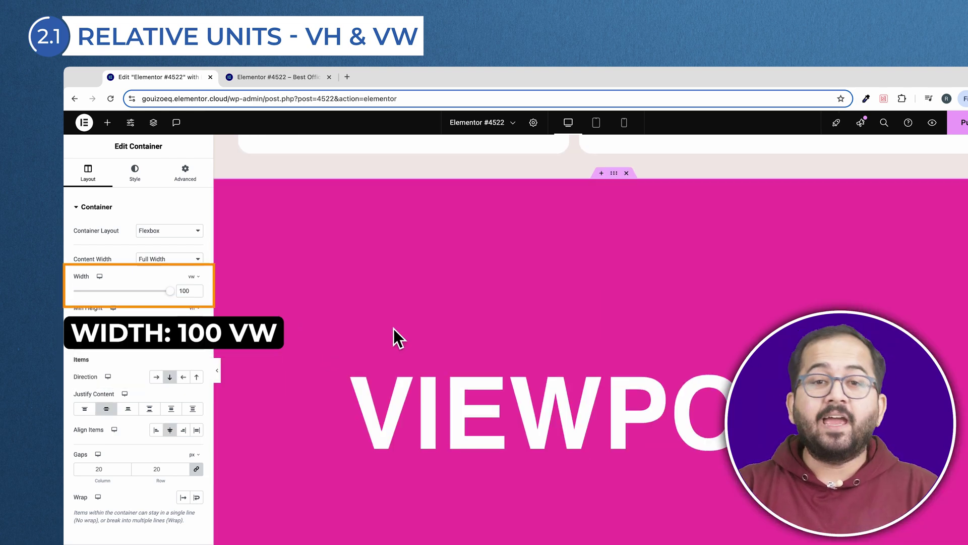
scroll(393, 329, down, 1)
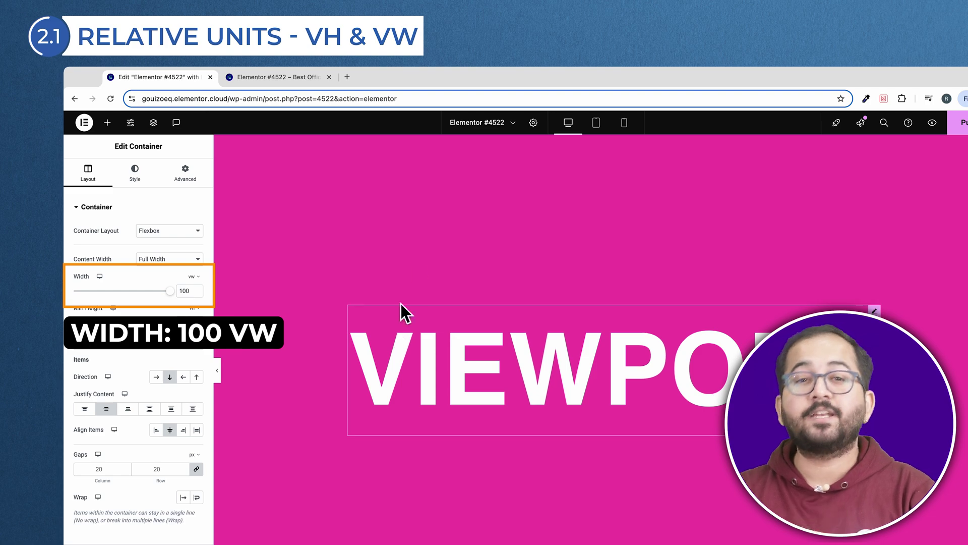
click(423, 258)
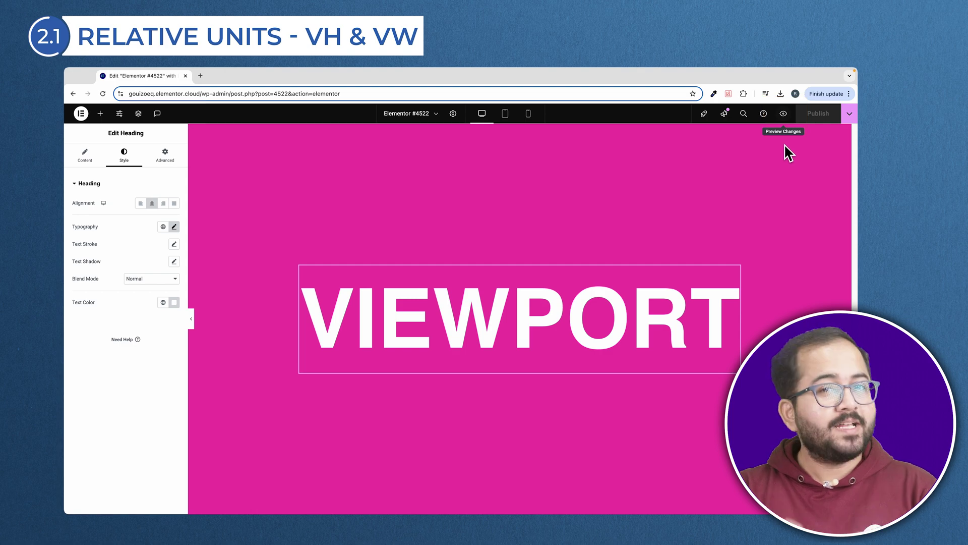
- Preview VIEWPORT in an enlarged browser window, then narrow the container to 75 vw and shorten it
click(783, 113)
key(ctrl+super+f)
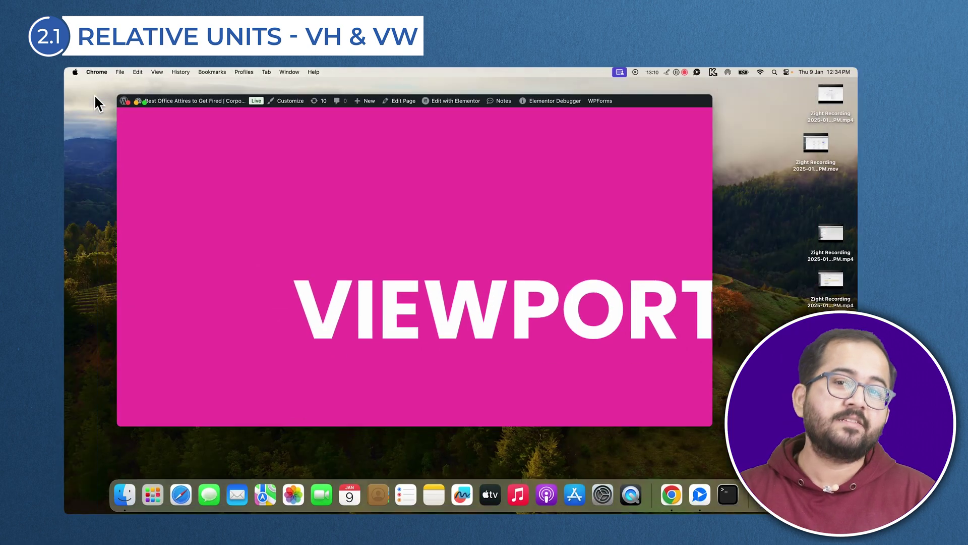
drag(716, 435, 759, 485)
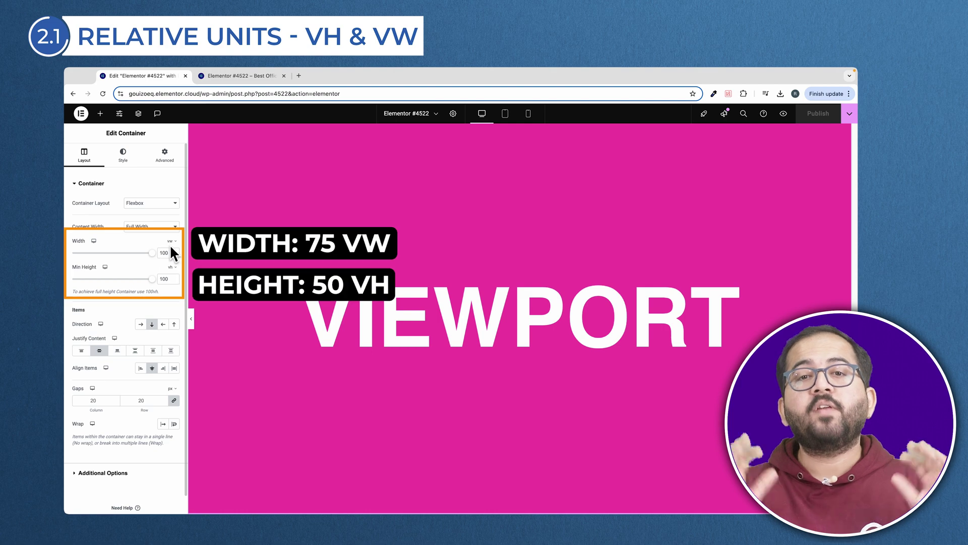
drag(151, 254, 112, 279)
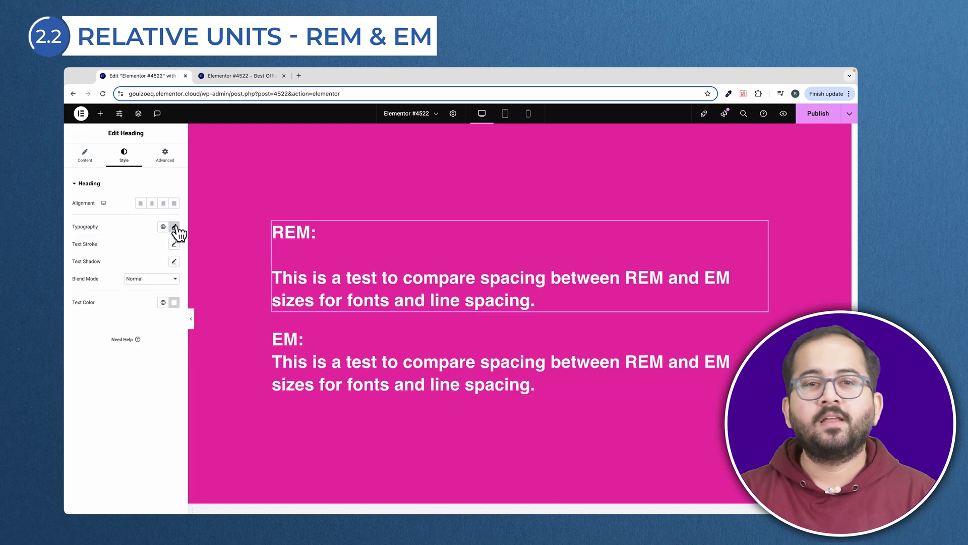
- Change the REM text's font size unit to rem and raise it to about 4.3 rem
click(174, 227)
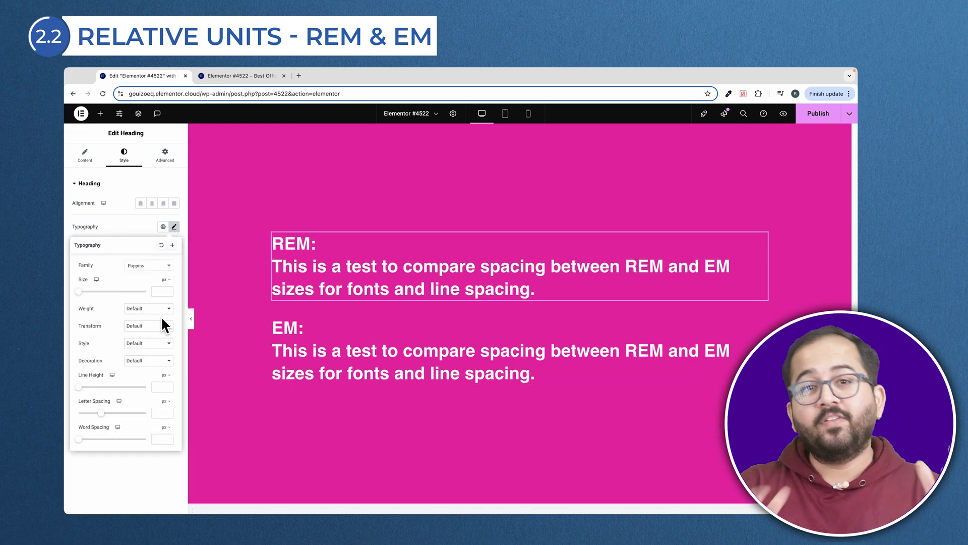
click(165, 280)
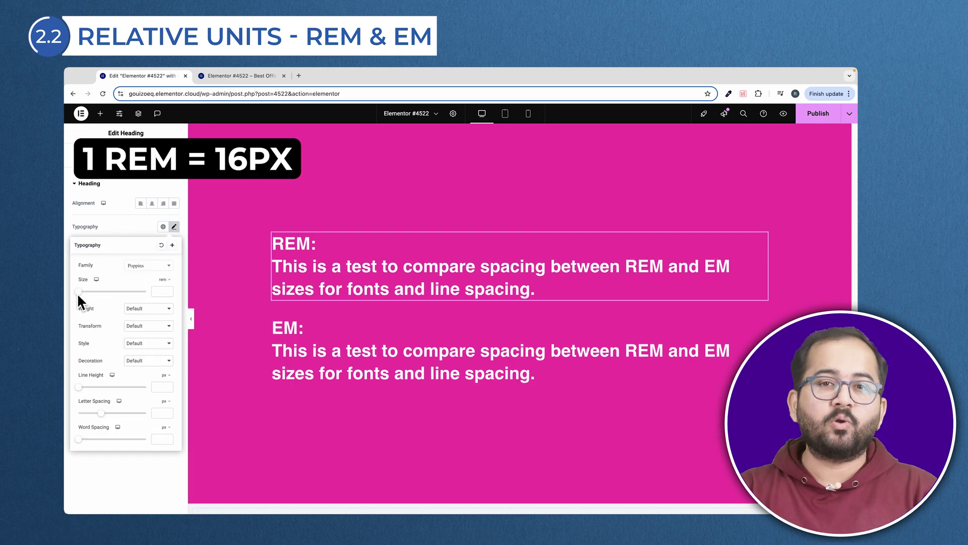
drag(78, 292, 88, 292)
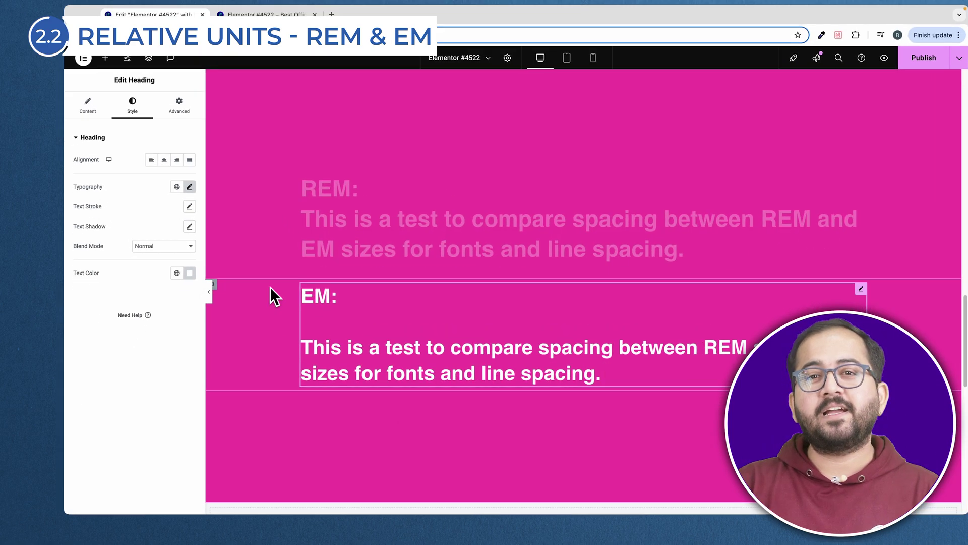
- Switch the EM text's line height to em units at 3, then select the REM text
click(189, 187)
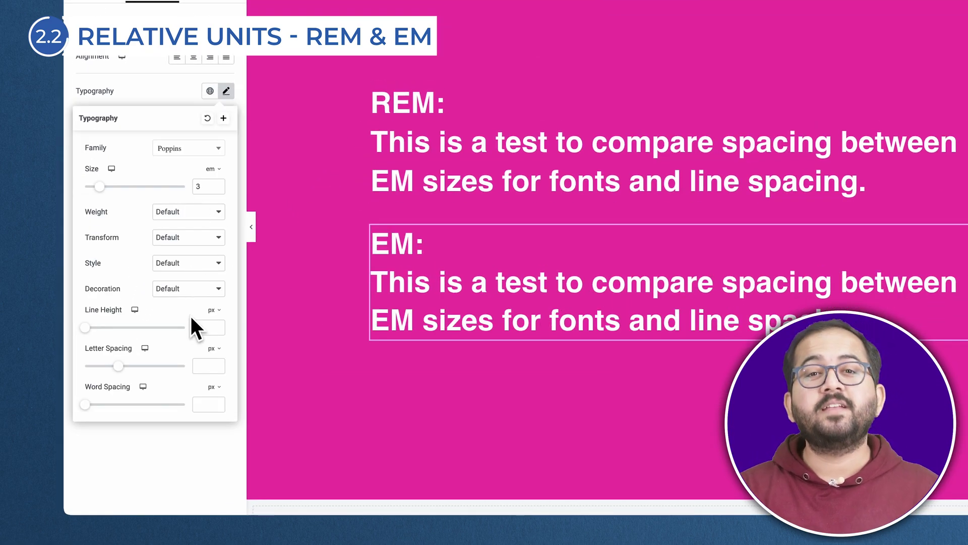
click(211, 311)
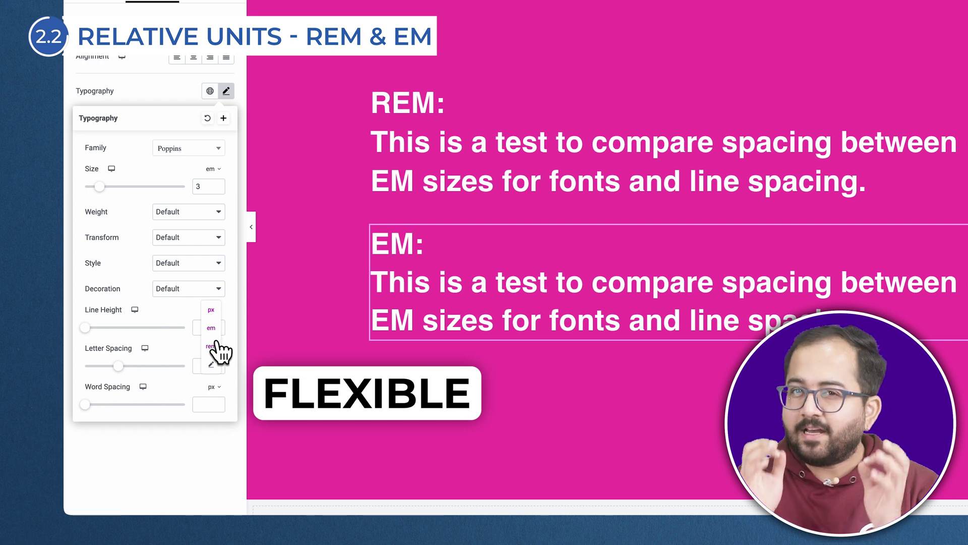
click(213, 328)
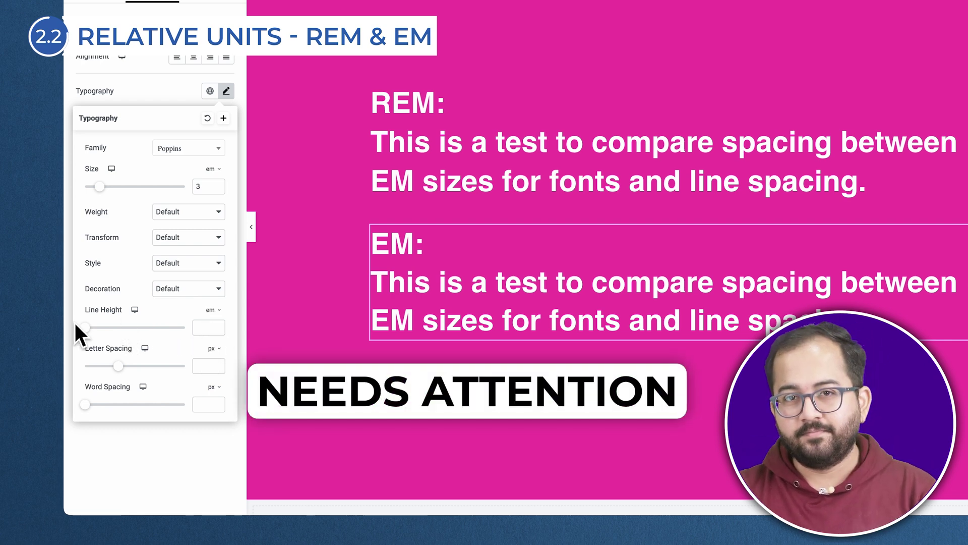
drag(85, 327, 113, 329)
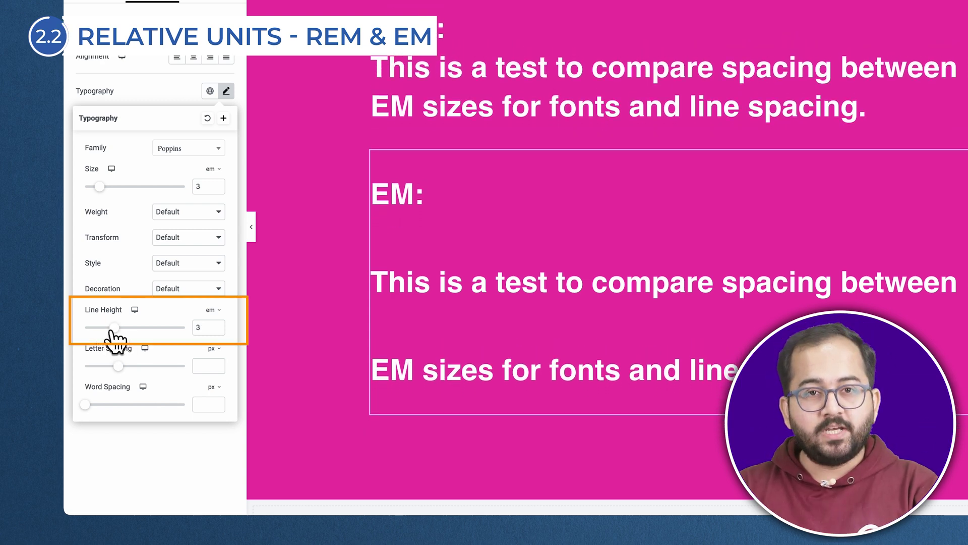
click(462, 59)
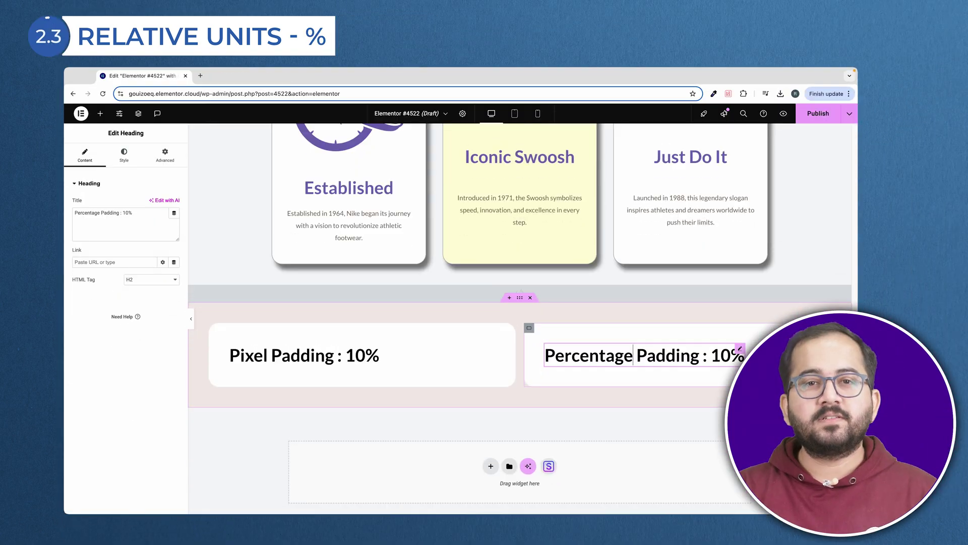
- Give the Pixel Padding container 10 px padding on all sides, then select the Percentage Padding box
scroll(639, 410, down, 1)
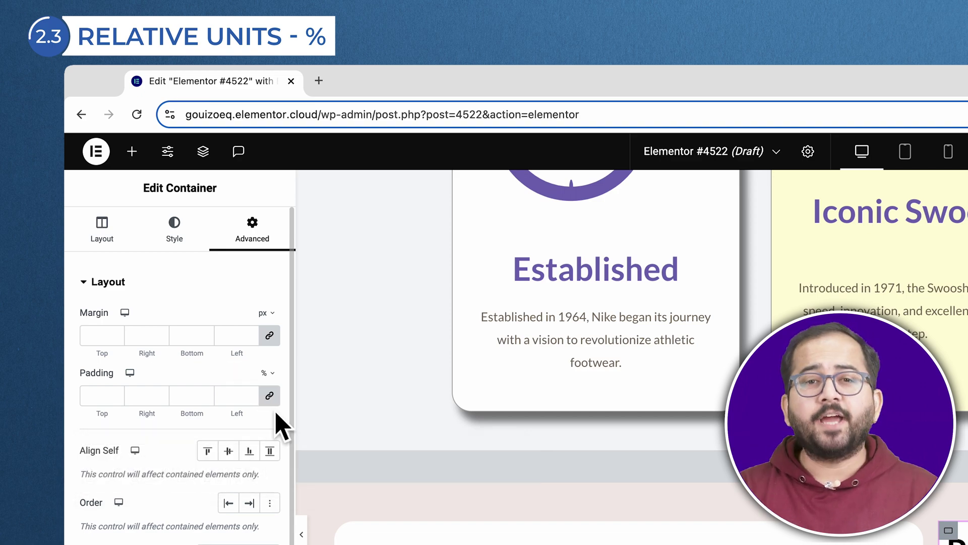
click(104, 397)
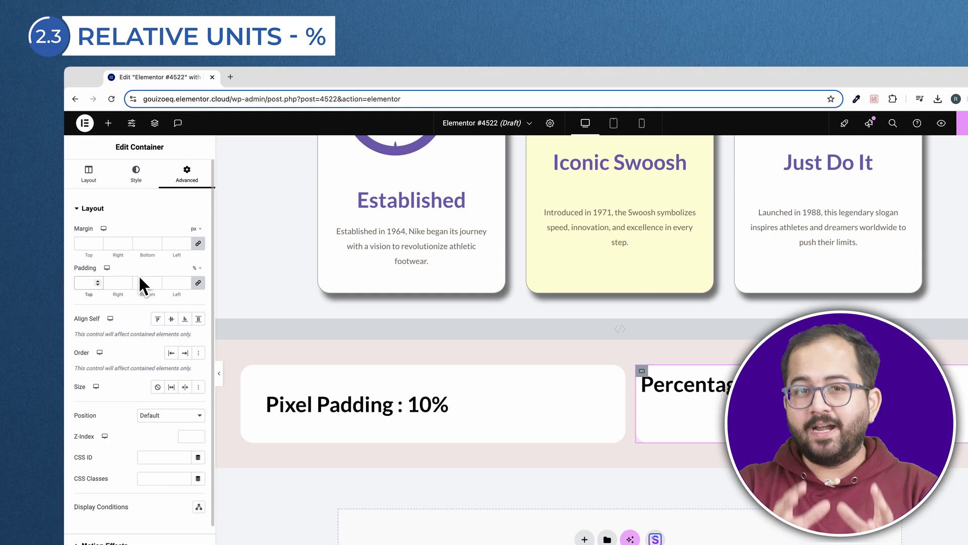
text(50)
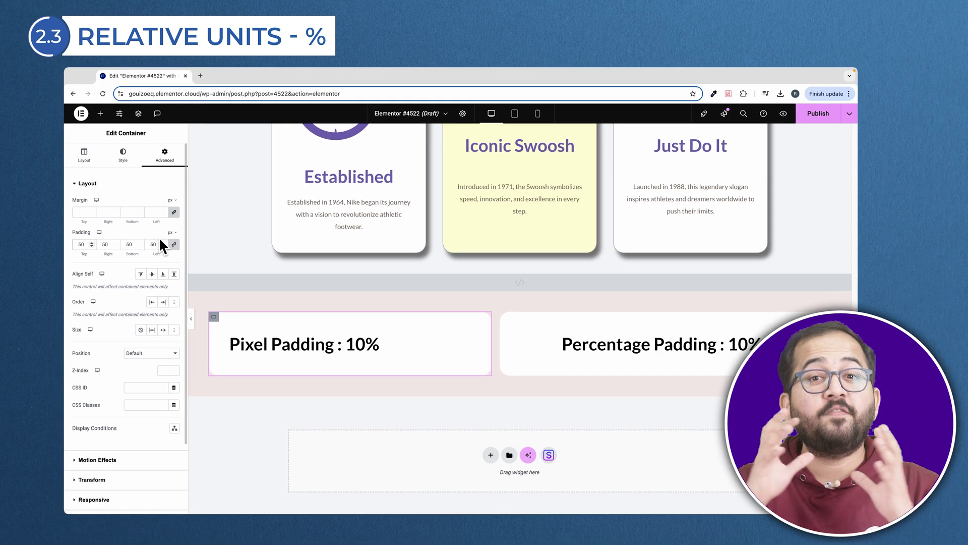
text(10)
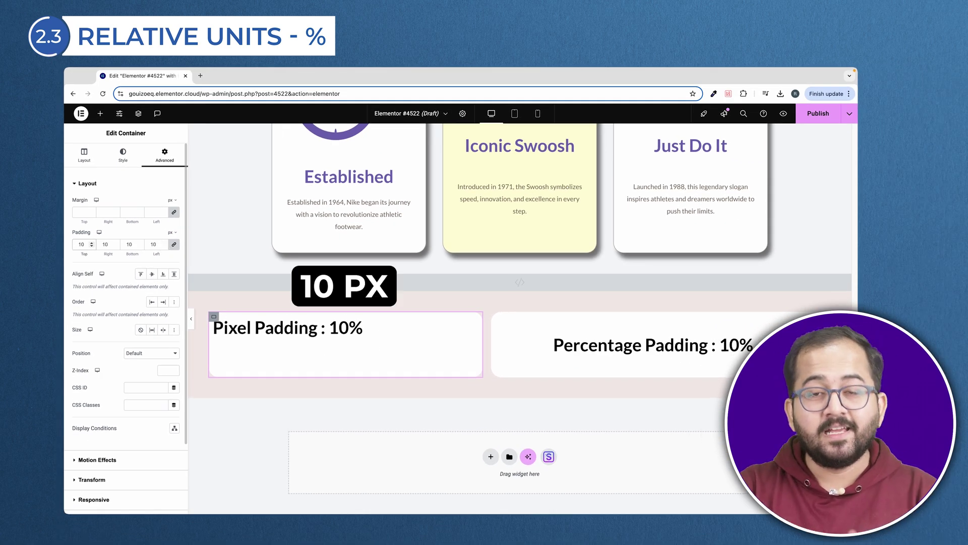
click(497, 318)
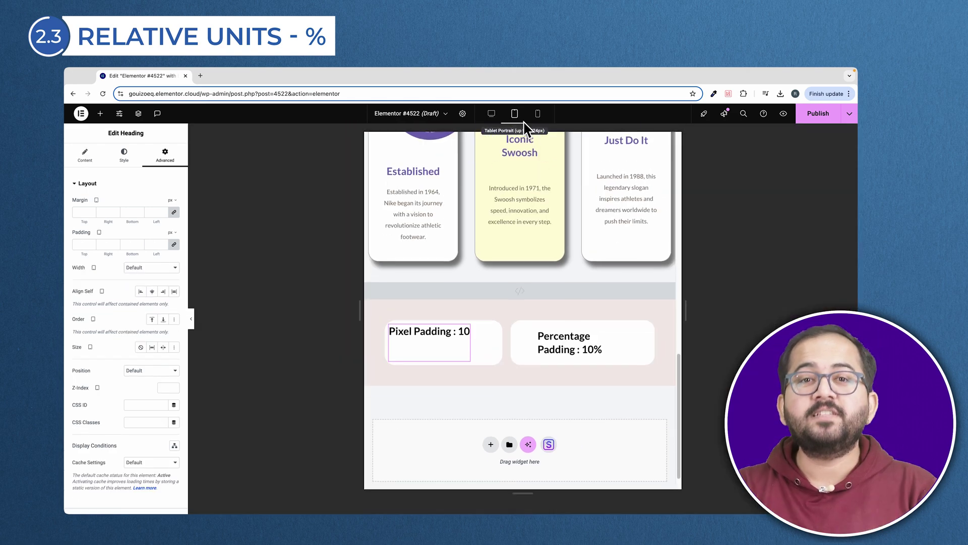
- Switch to the mobile layout and measure the spacing beside the 10 px and 10% padded boxes
click(537, 115)
scroll(473, 273, down, 5)
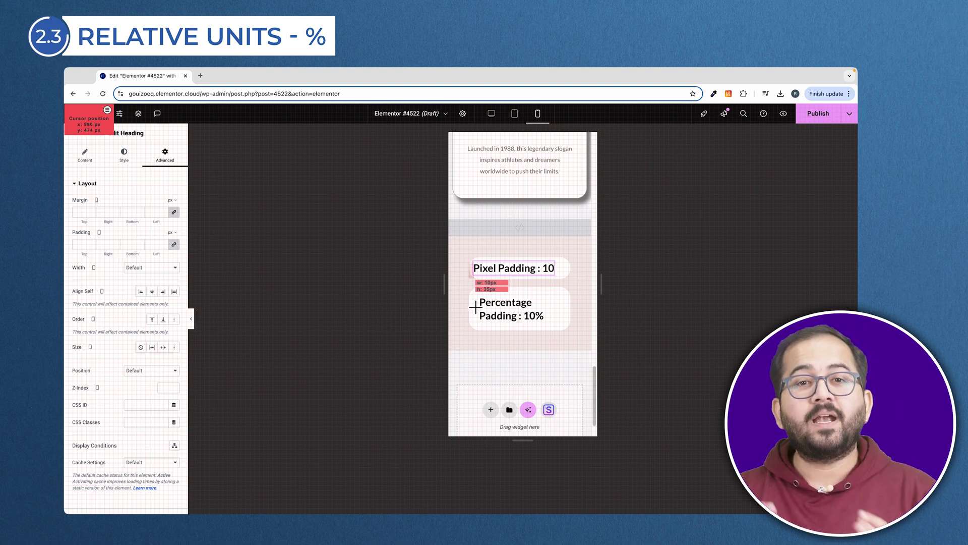
drag(484, 334, 483, 336)
key(Escape)
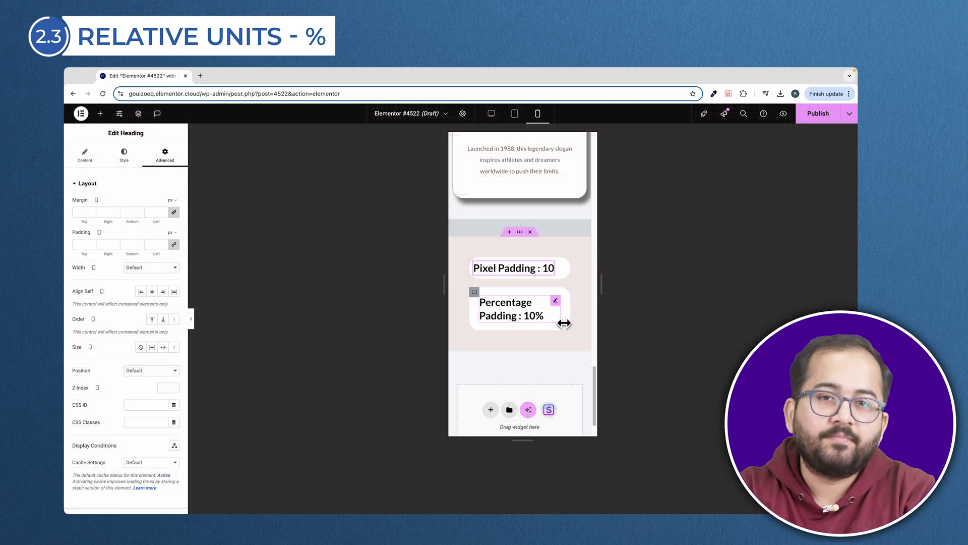